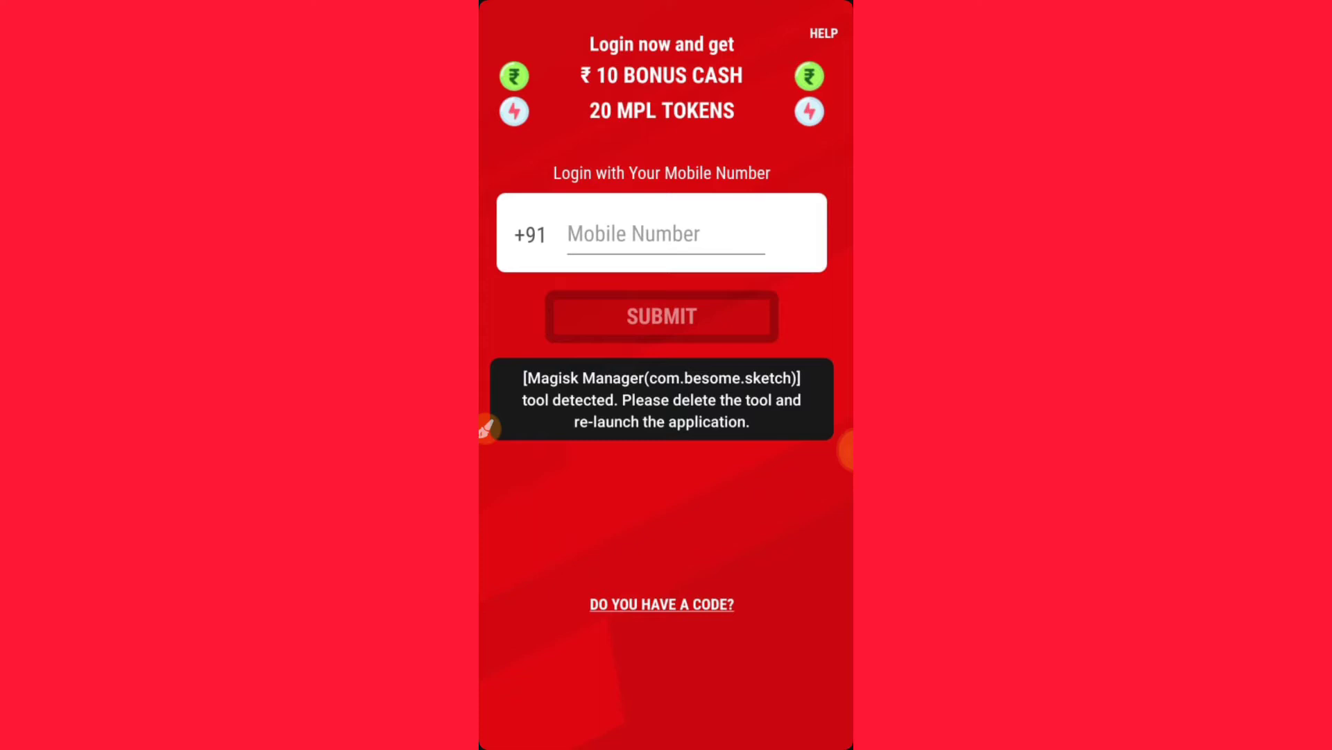
# Step: Dismiss the Magisk Manager tool-detected warning on MPL's login screen
pyautogui.click(838, 450)
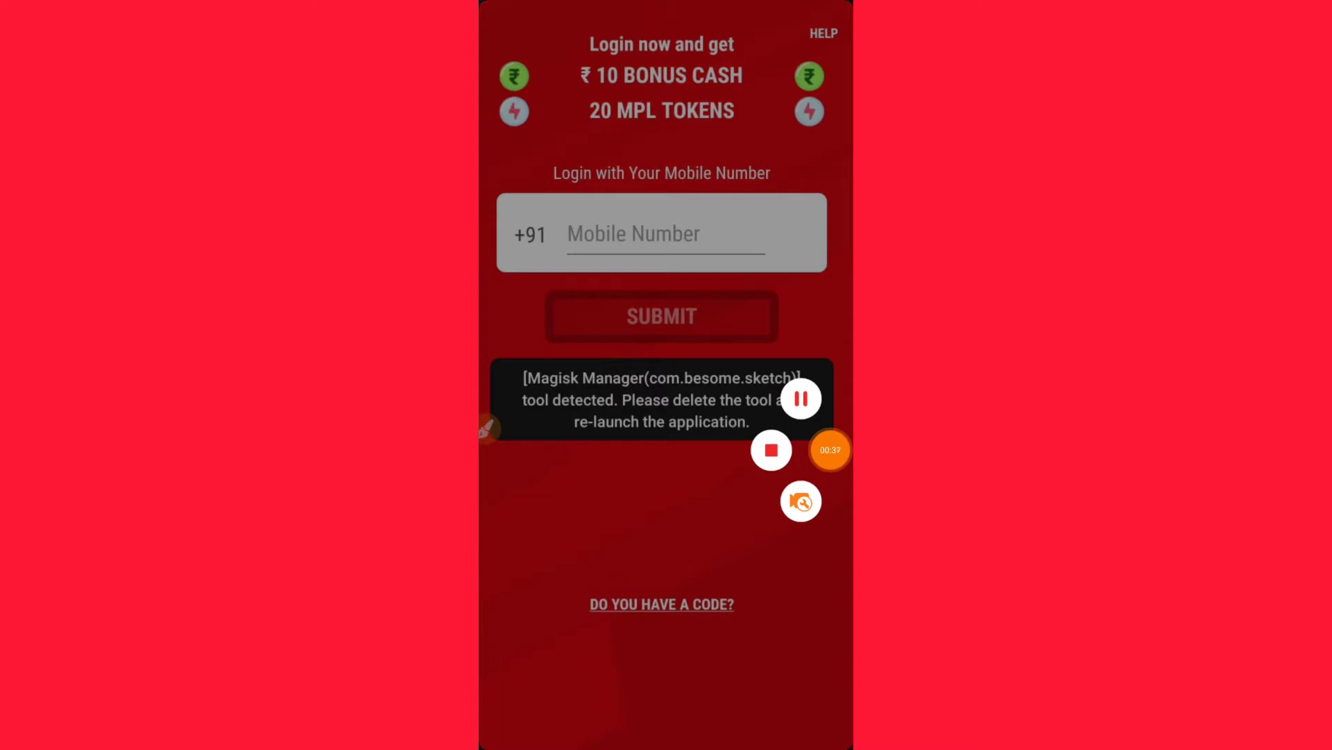
pyautogui.click(830, 450)
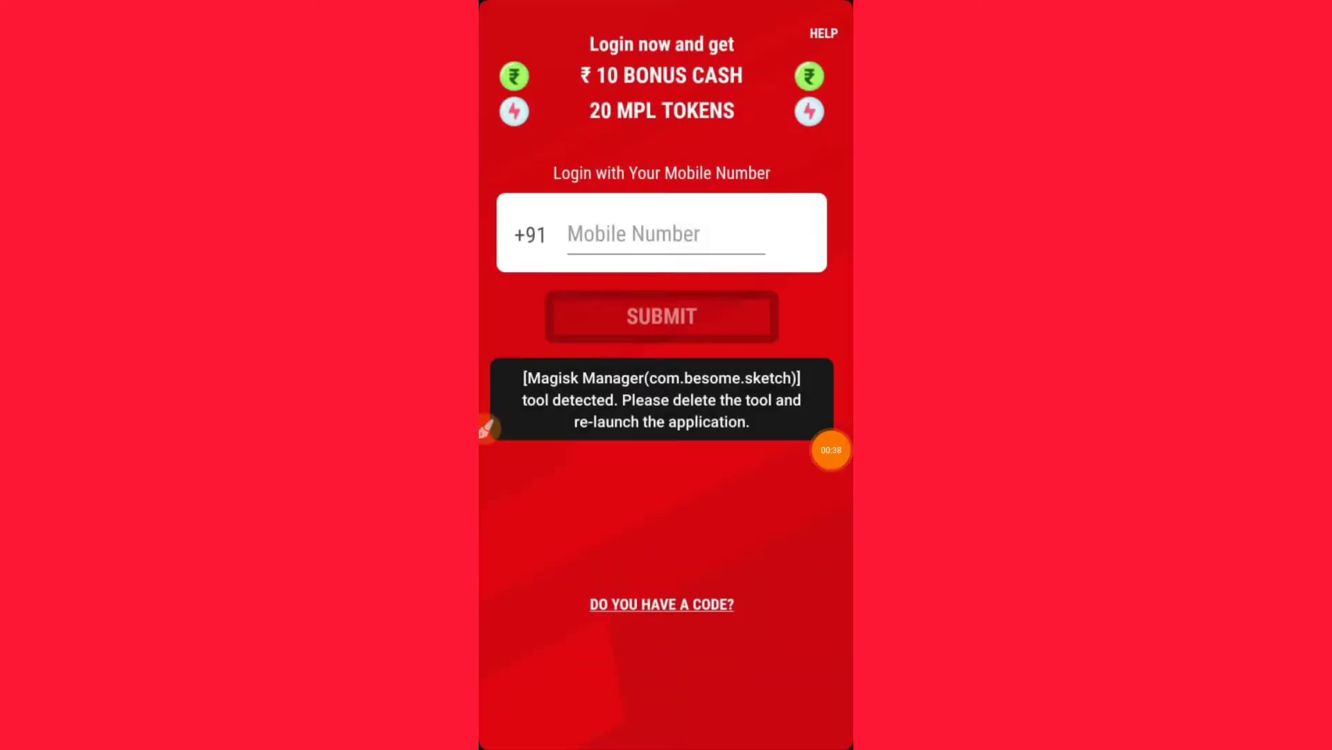
pyautogui.click(830, 451)
# Step: From the home screen, search Google Play Store for "clone" and review cloning apps like Dual Space
pyautogui.press('Home')
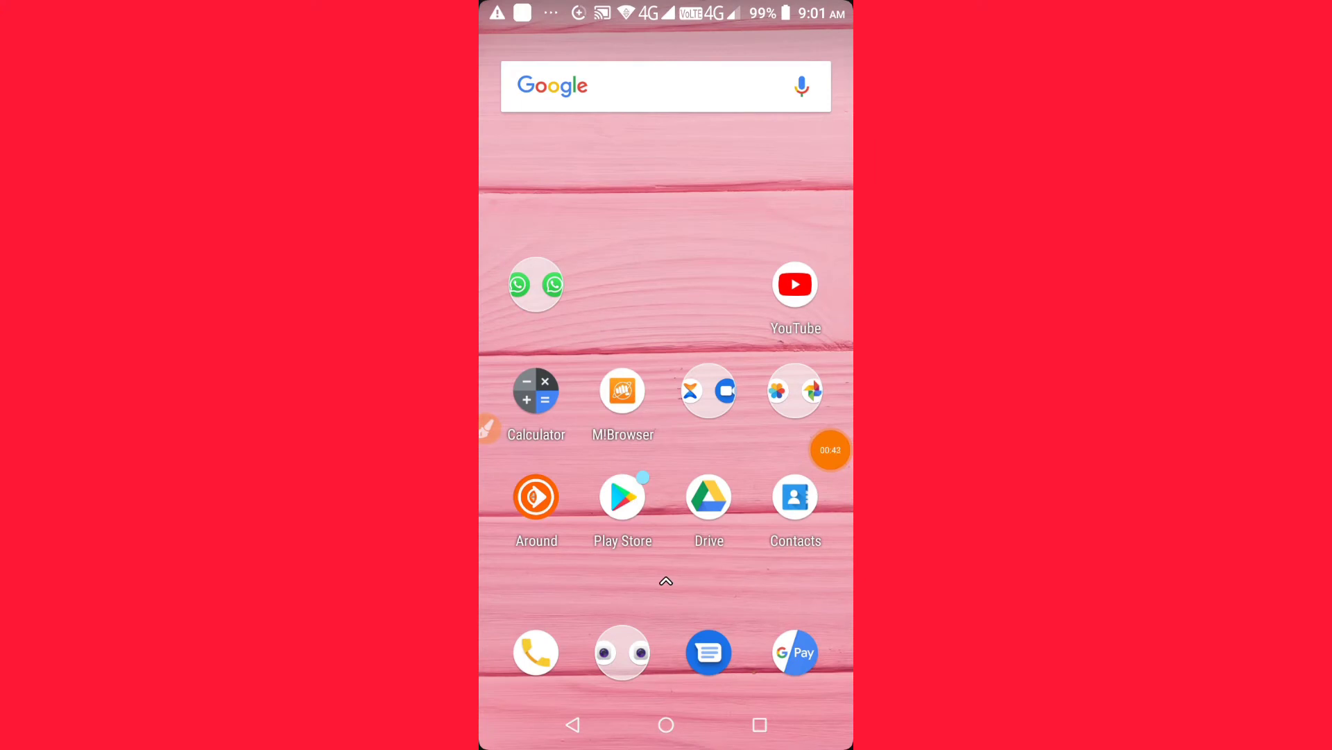
pyautogui.click(622, 497)
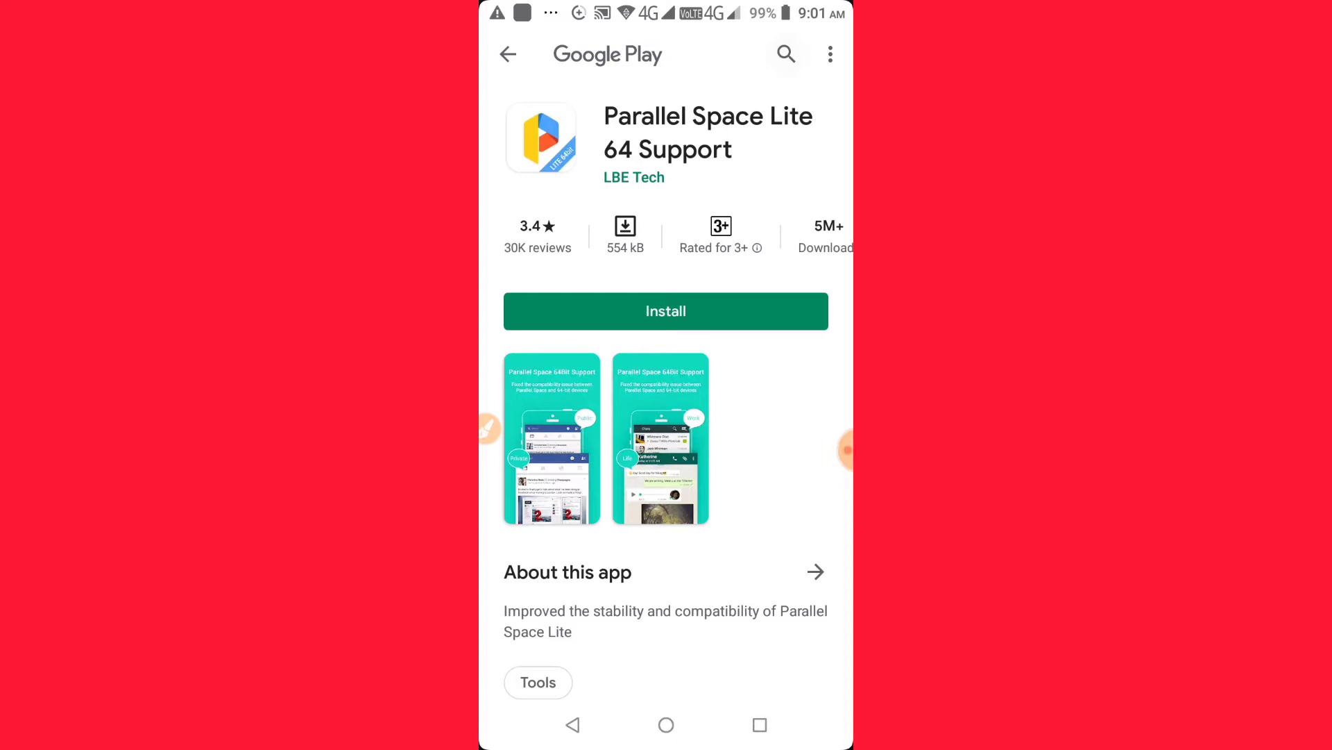
pyautogui.click(787, 54)
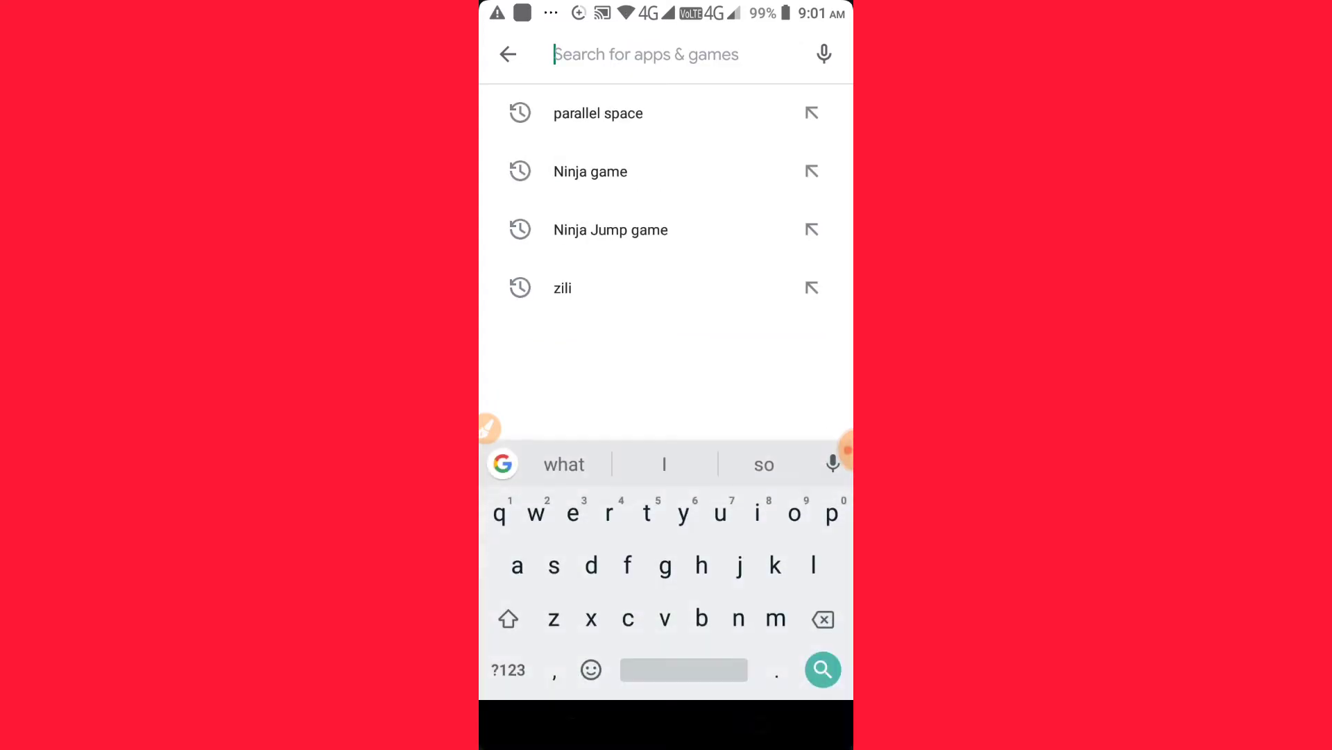
pyautogui.click(825, 55)
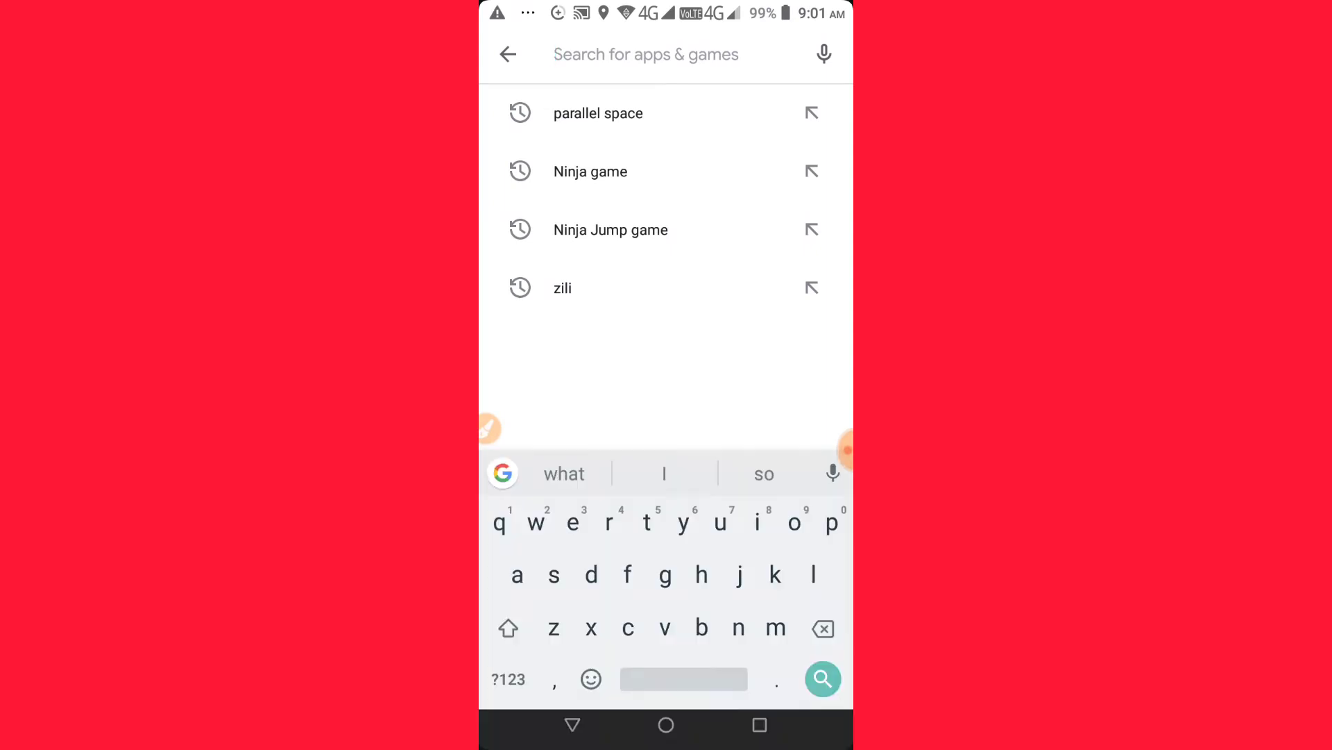
pyautogui.write('clo')
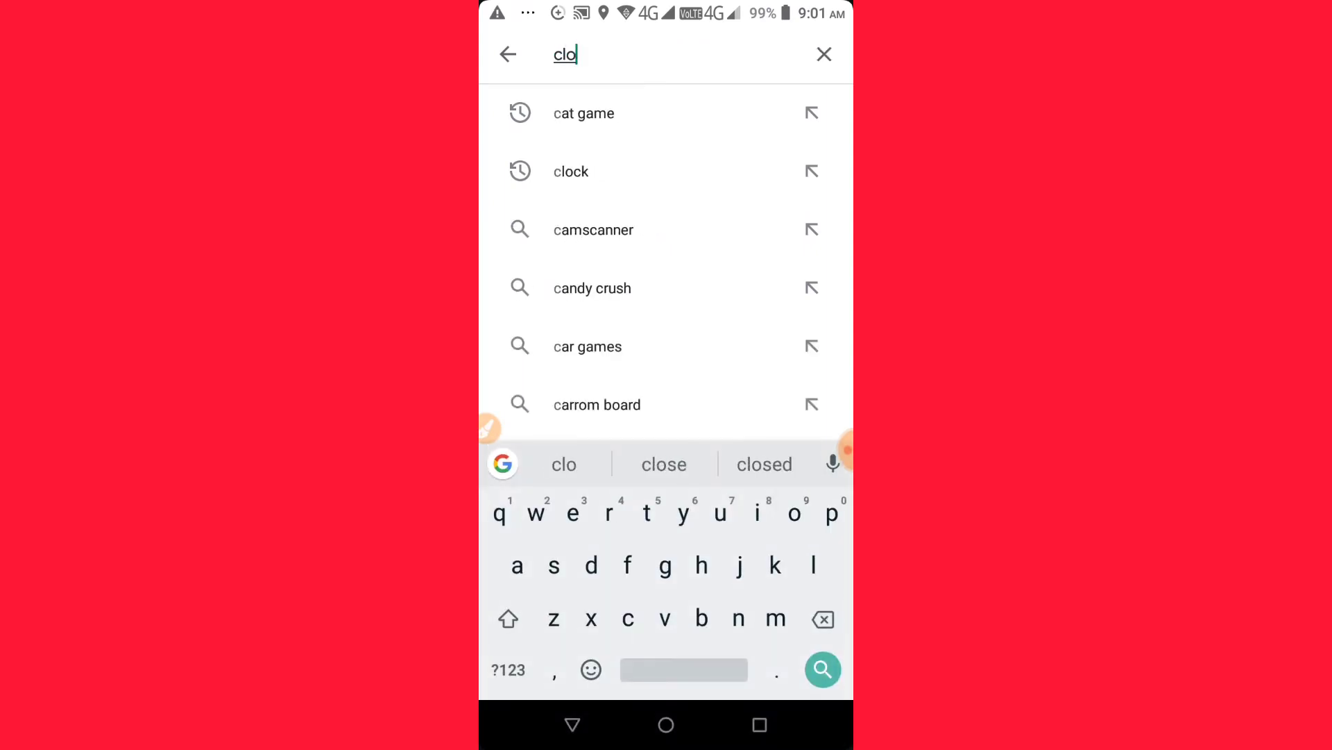
pyautogui.write('ne')
pyautogui.press('Return')
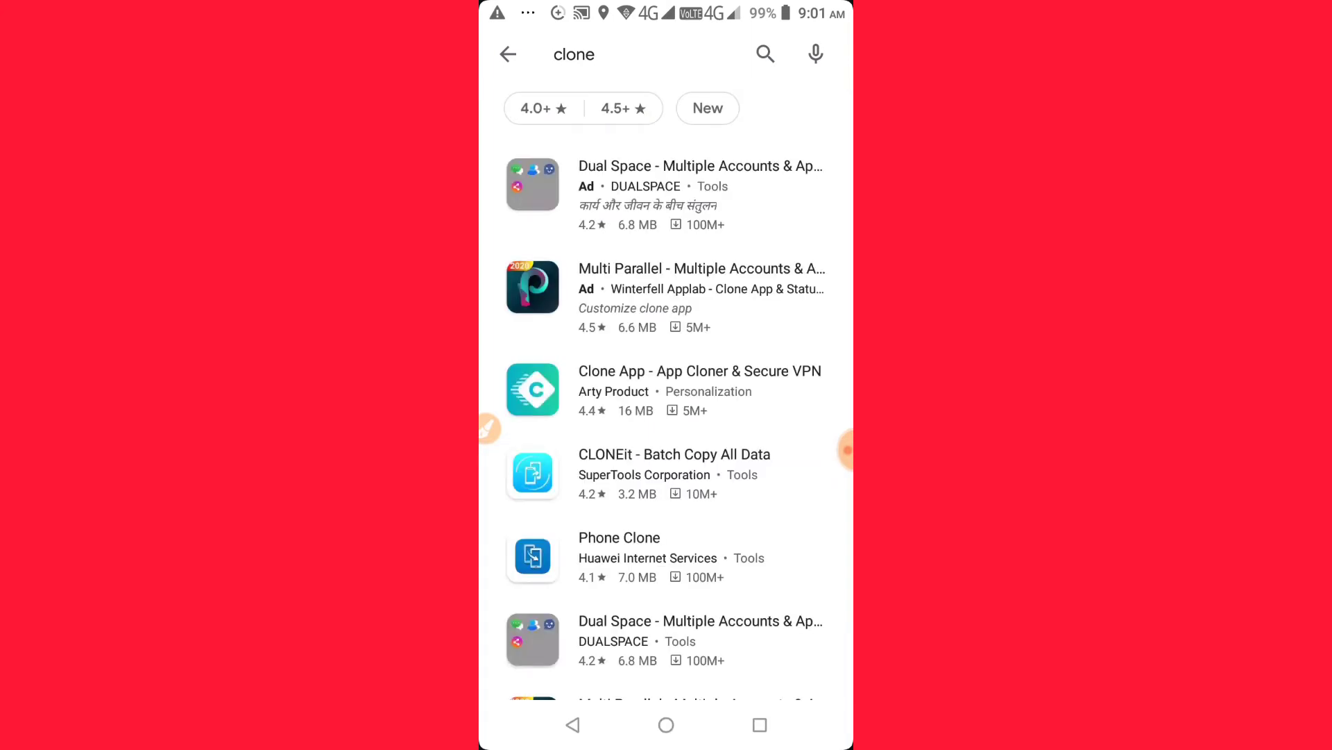
pyautogui.scroll(-1, 666, 421)
pyautogui.scroll(-5, 667, 420)
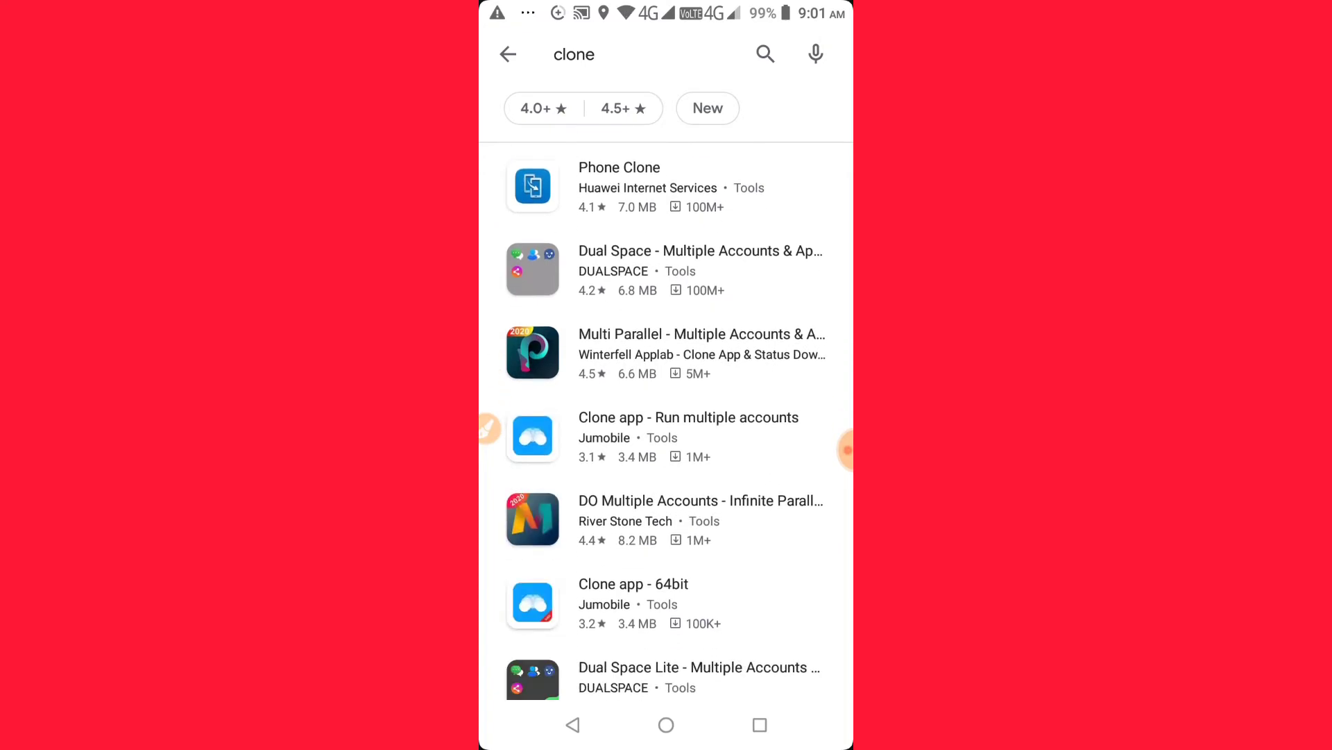
pyautogui.scroll(-2, 667, 420)
pyautogui.scroll(6, 667, 421)
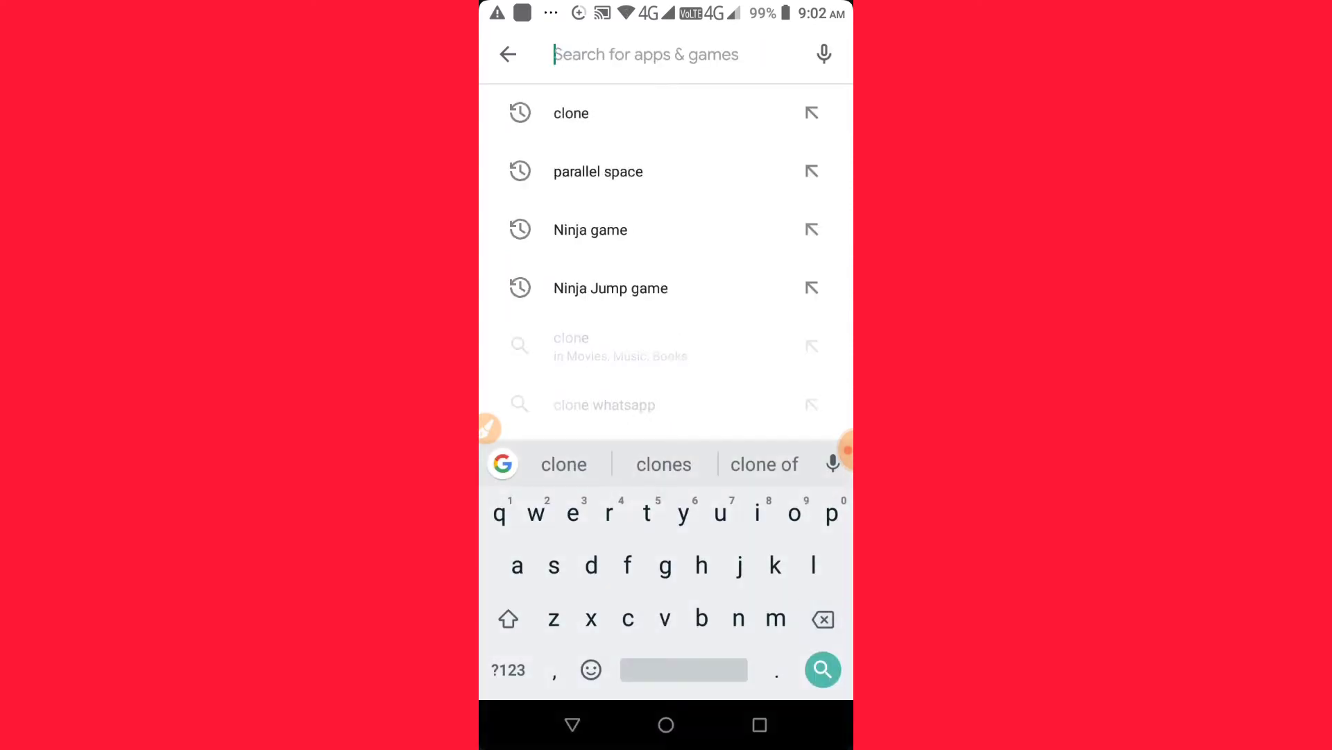
pyautogui.write('p')
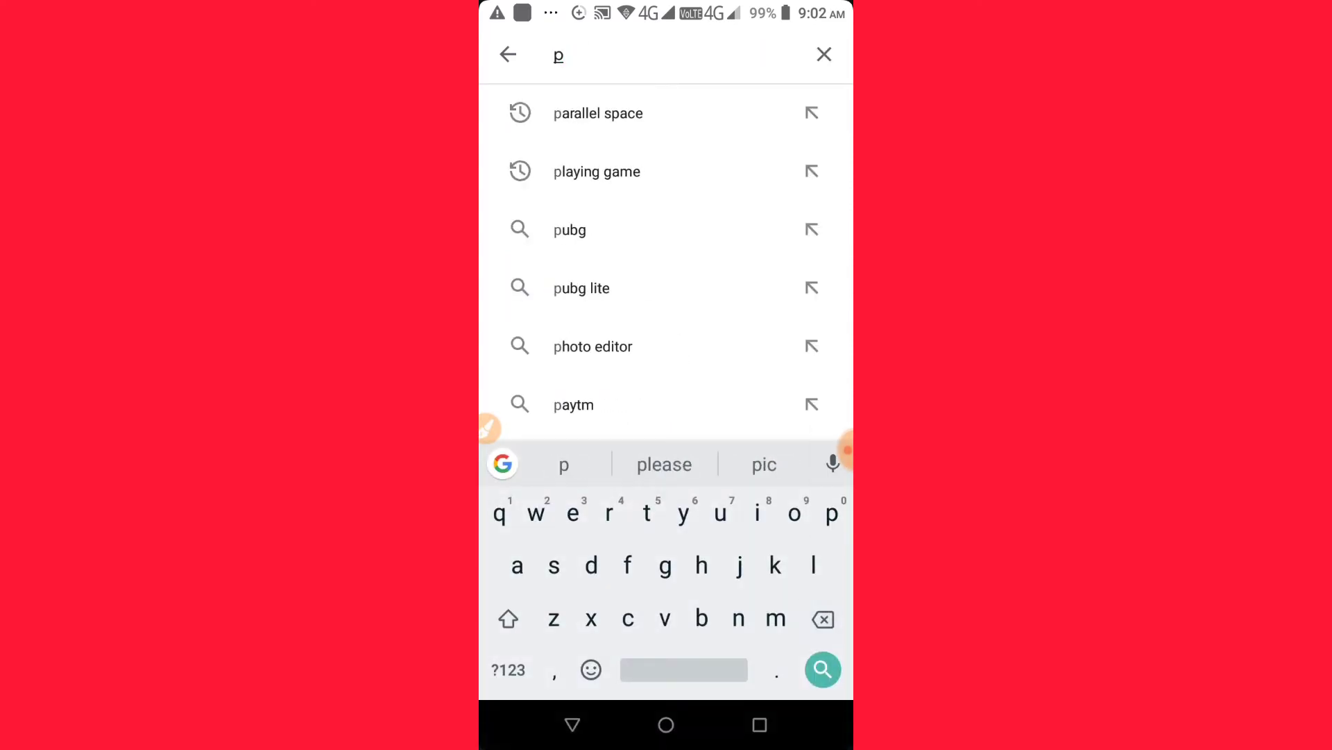
pyautogui.write('are')
# Step: Search "parallel space", then uninstall Parallel Space Lite — Dual App and confirm
pyautogui.press('BackSpace')
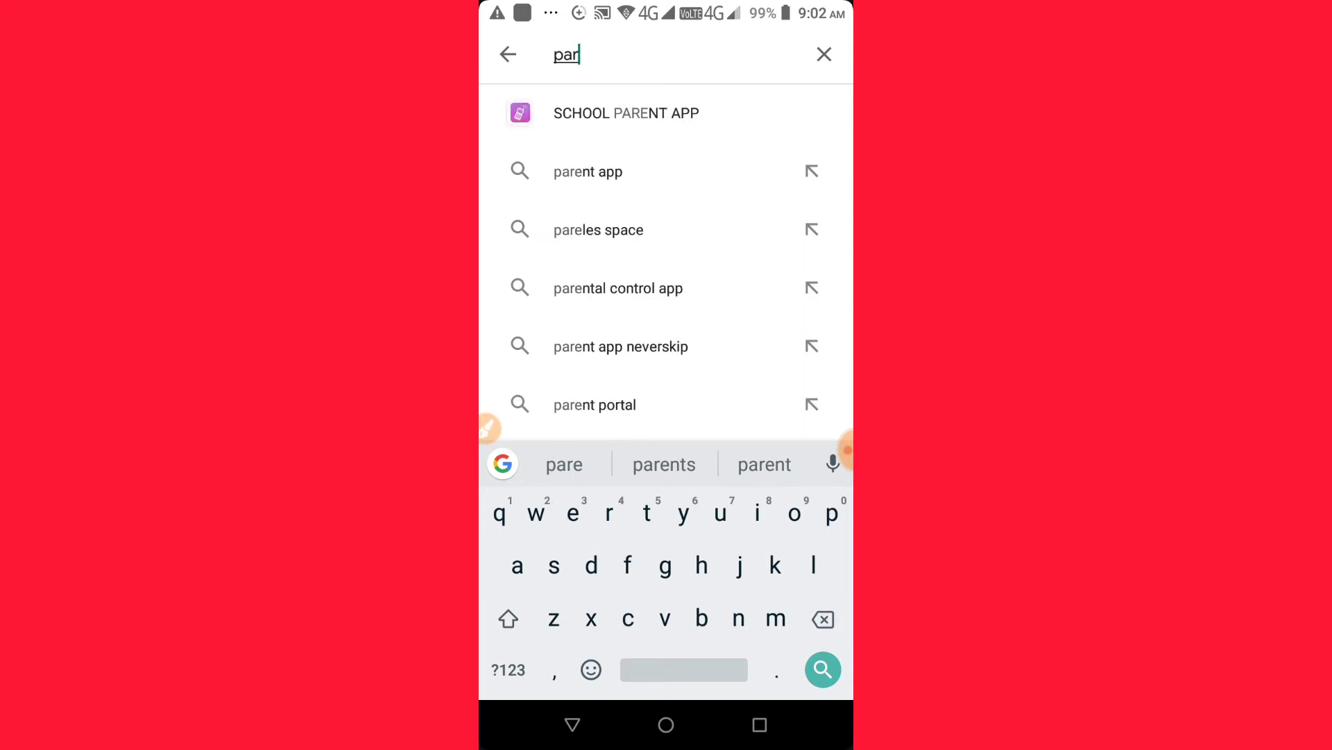
pyautogui.write('allel ')
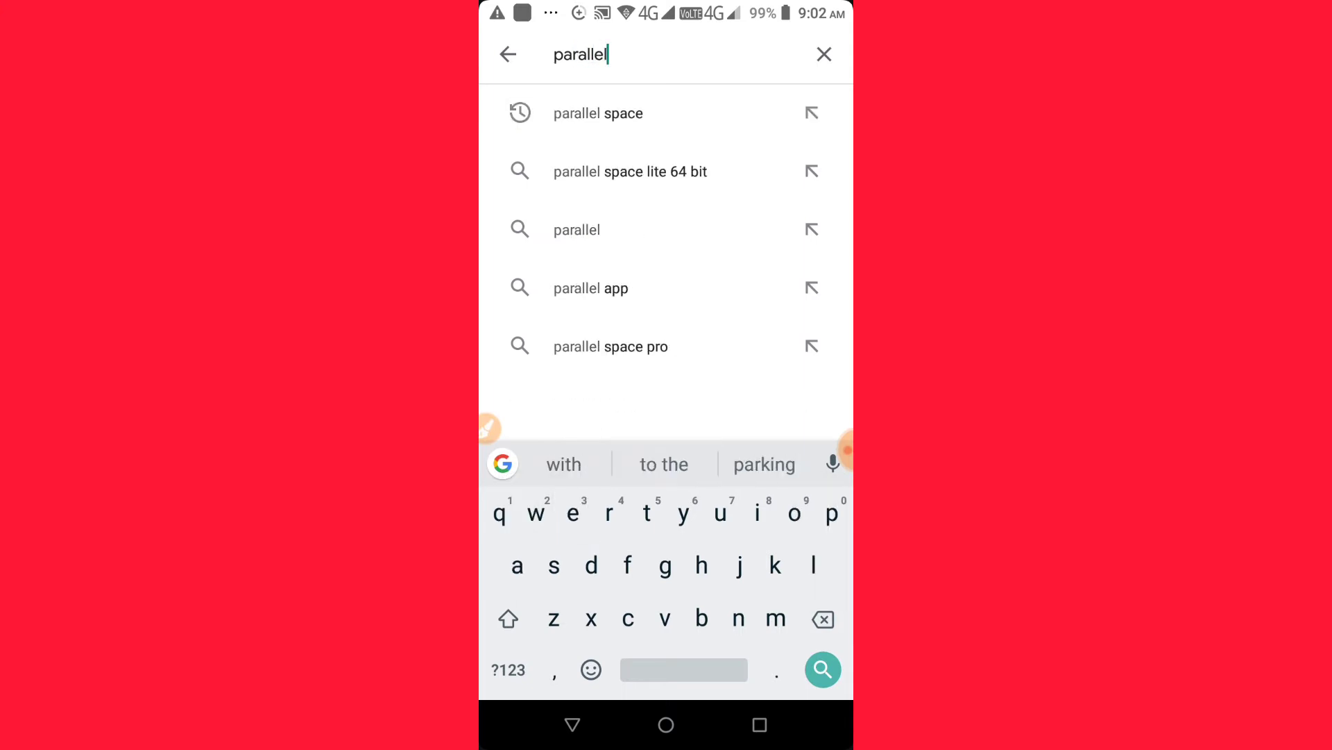
pyautogui.write('space')
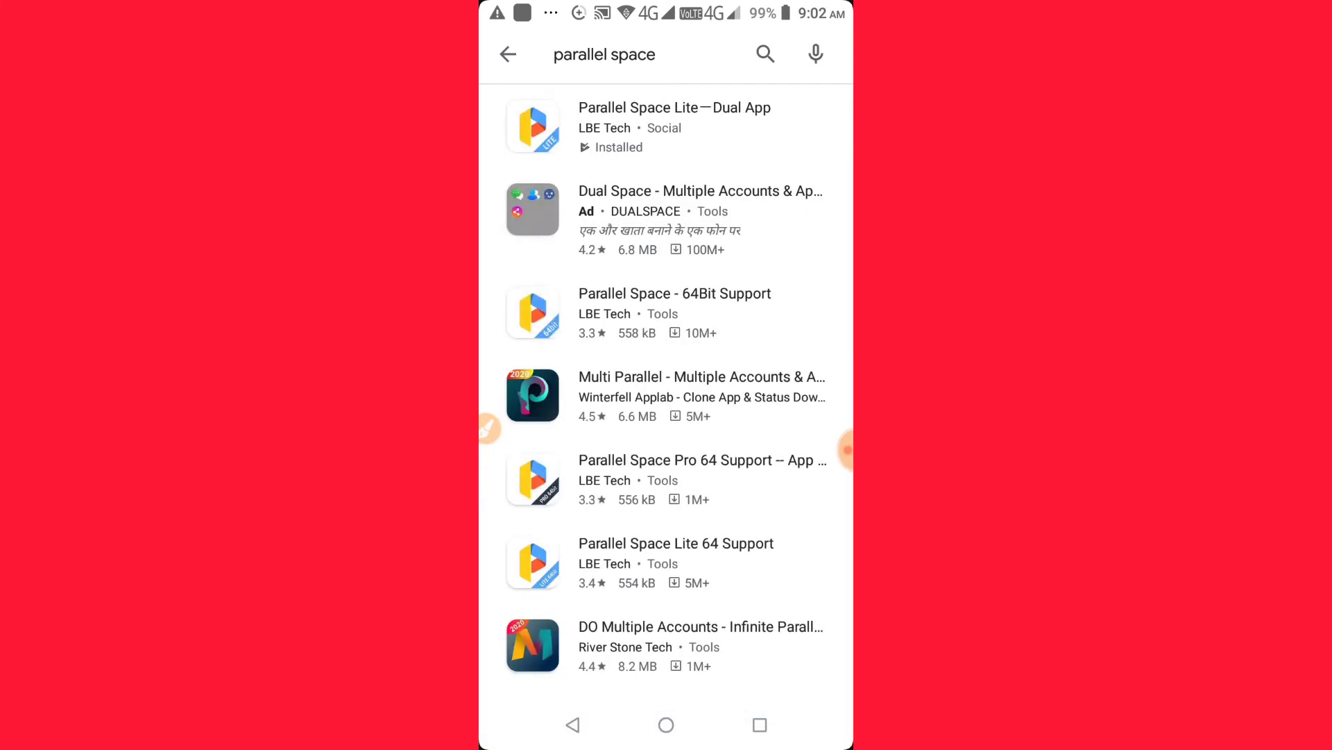
pyautogui.click(675, 125)
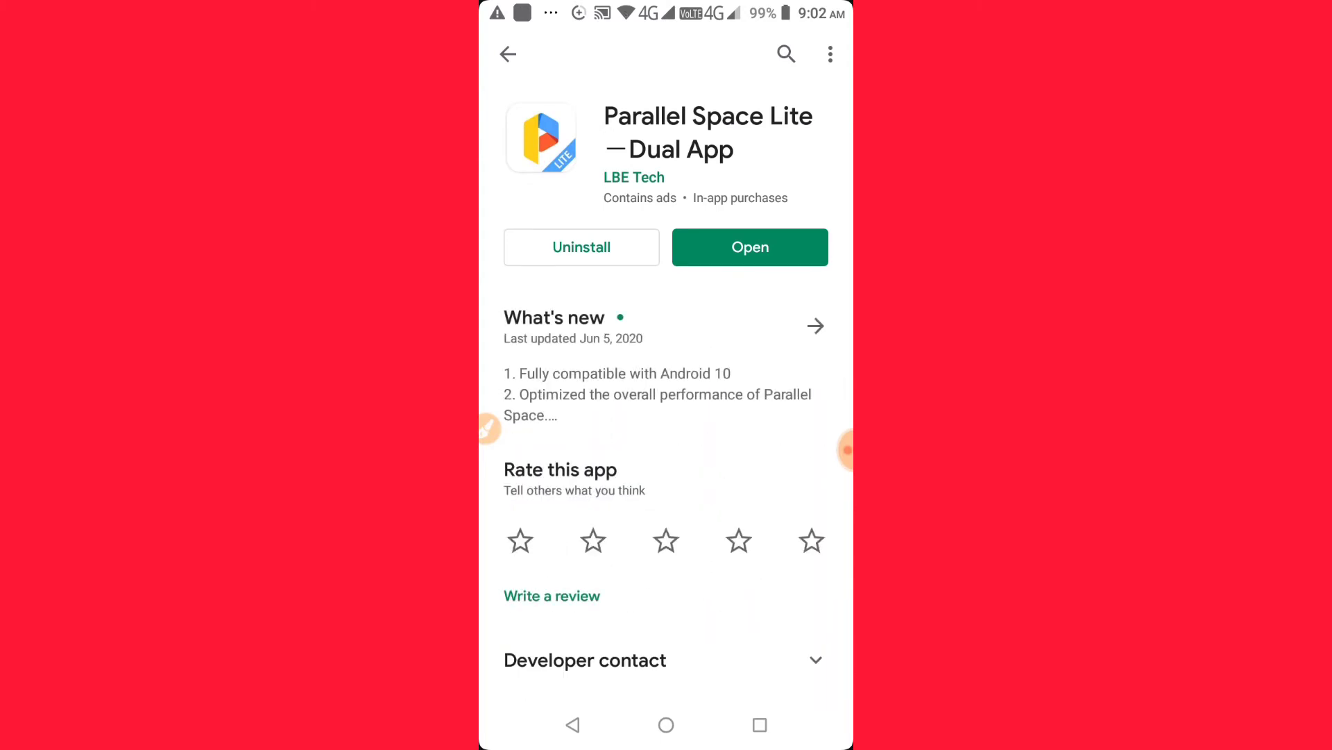
pyautogui.click(581, 247)
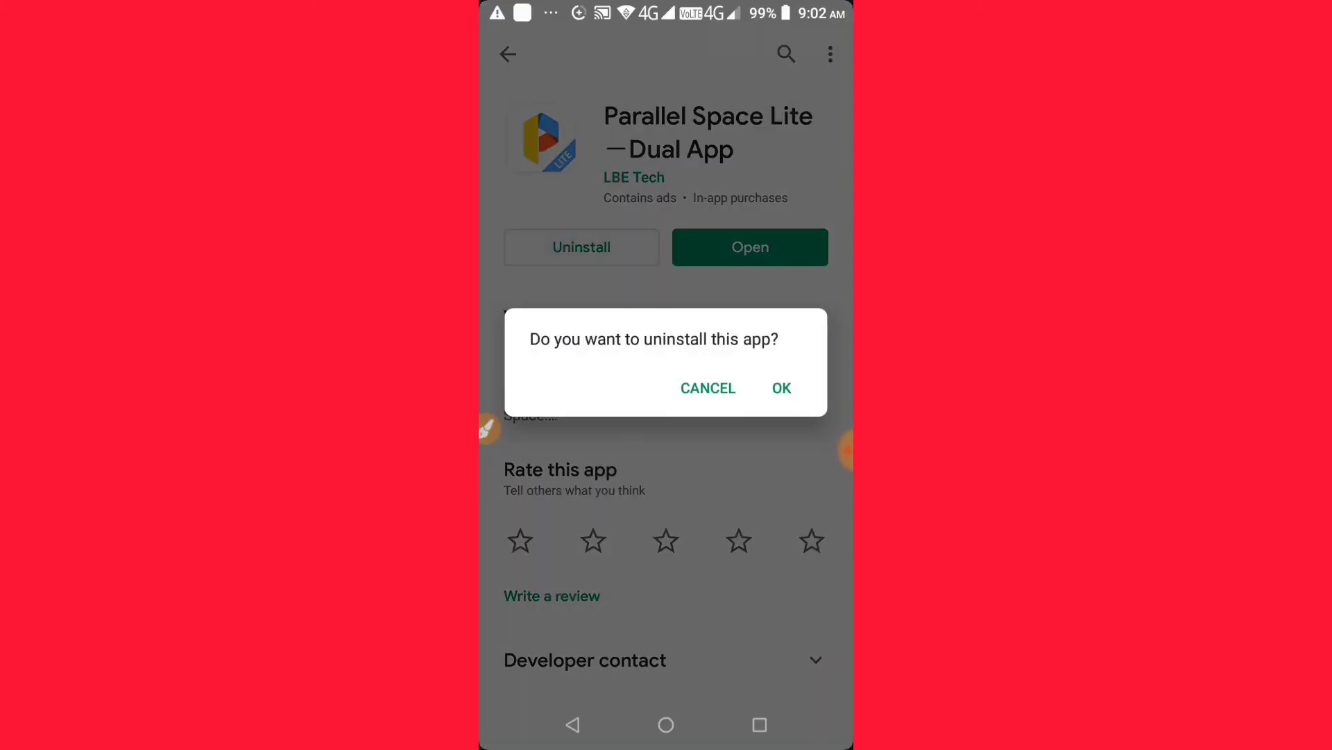
pyautogui.click(780, 387)
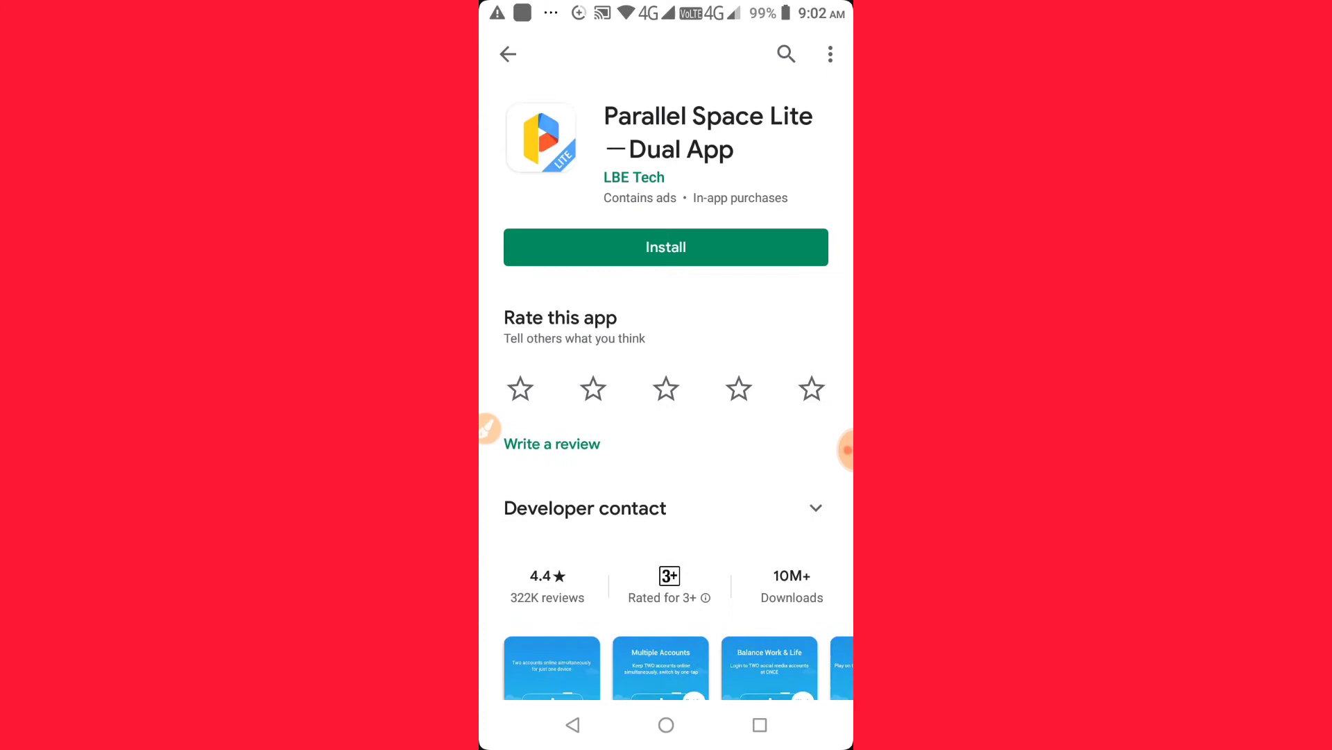
# Step: Return home and clear all recent apps from the overview
pyautogui.click(667, 724)
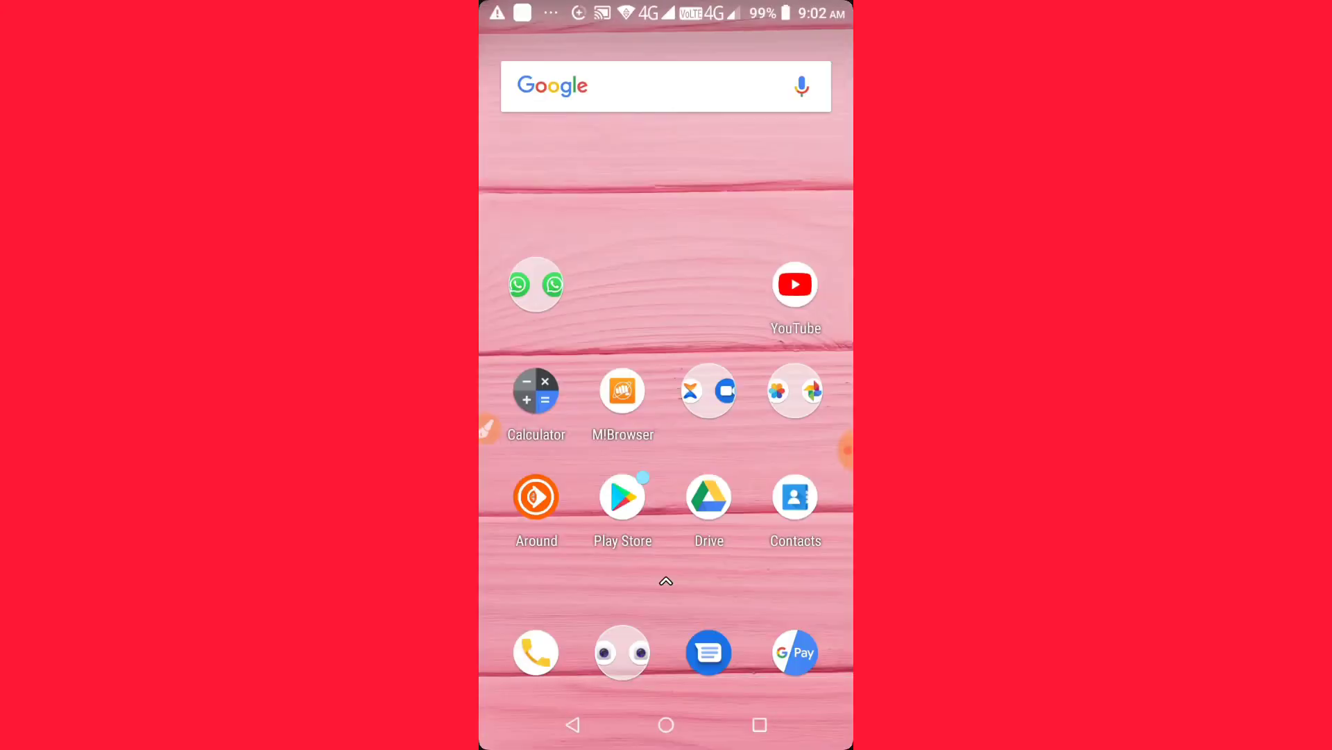
pyautogui.click(761, 724)
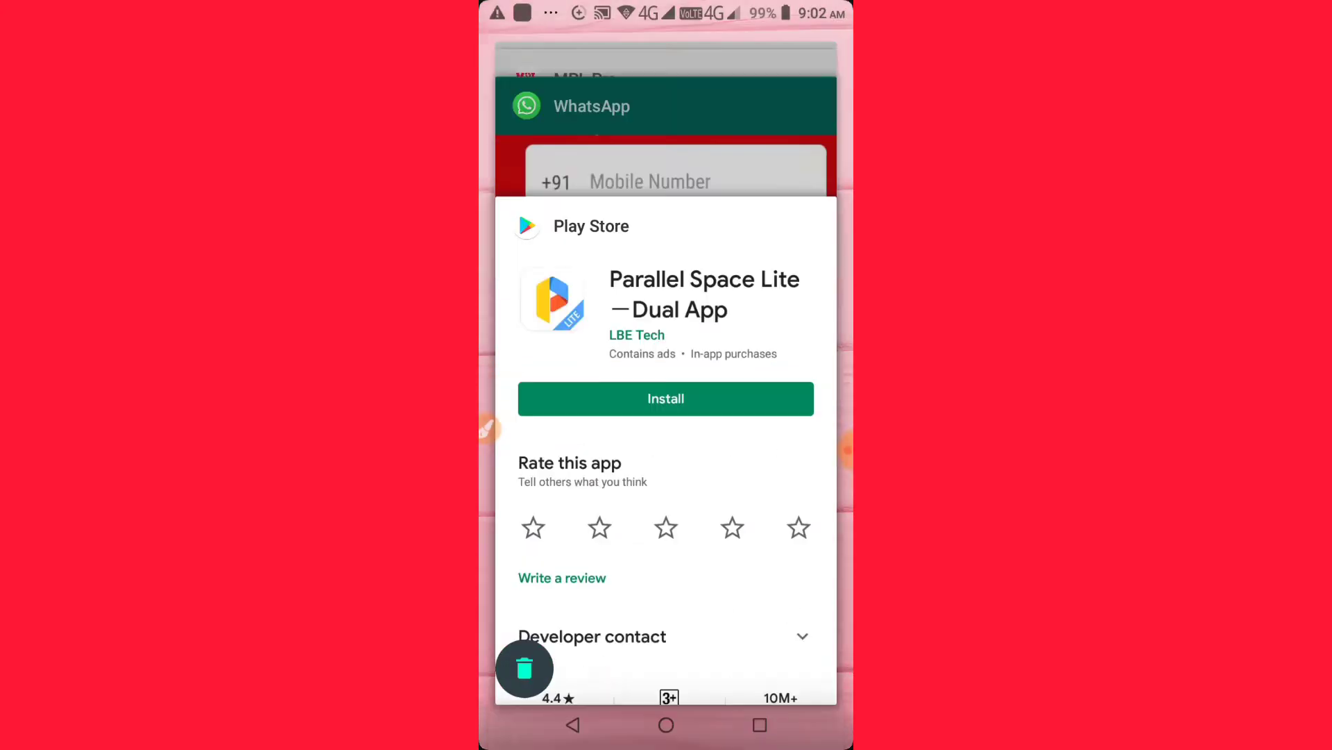
pyautogui.click(524, 669)
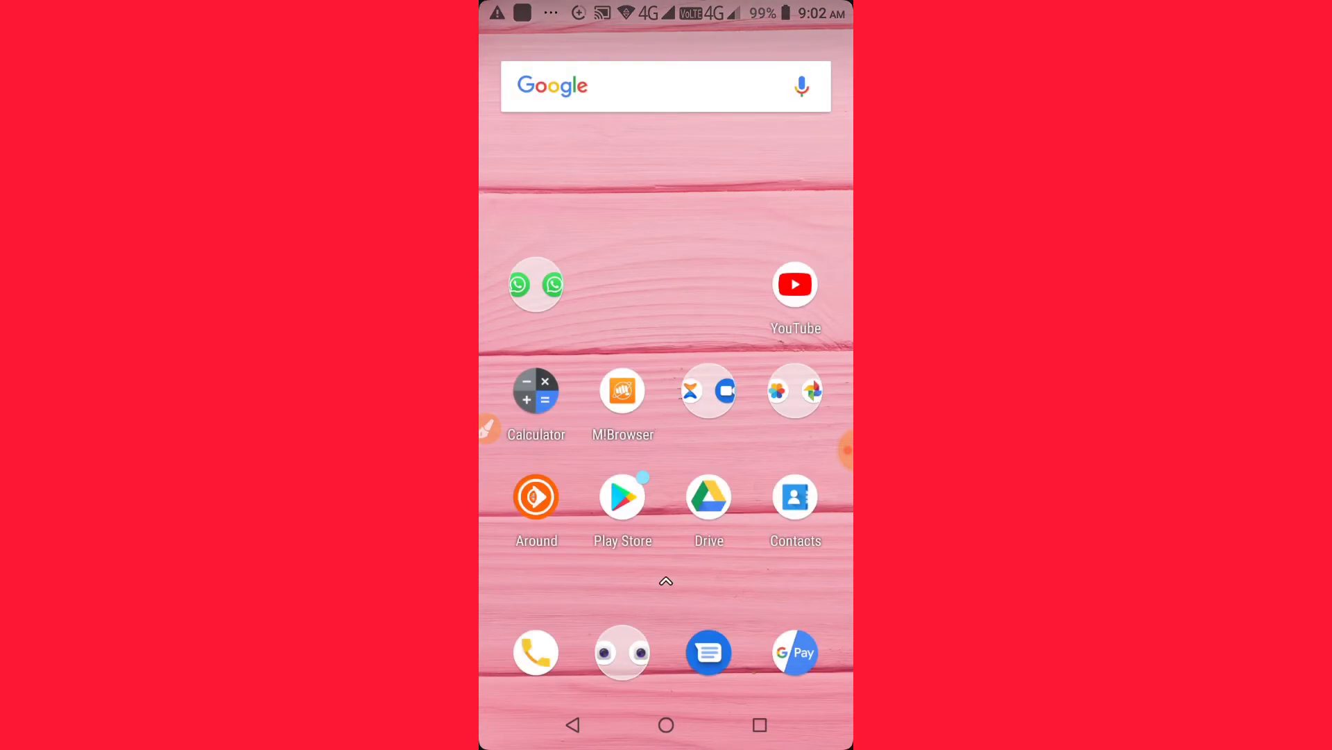
# Step: Flip through home pages and bring up the full installed-apps list to find MPL Pro
pyautogui.moveTo(771, 417); pyautogui.dragTo(562, 417)
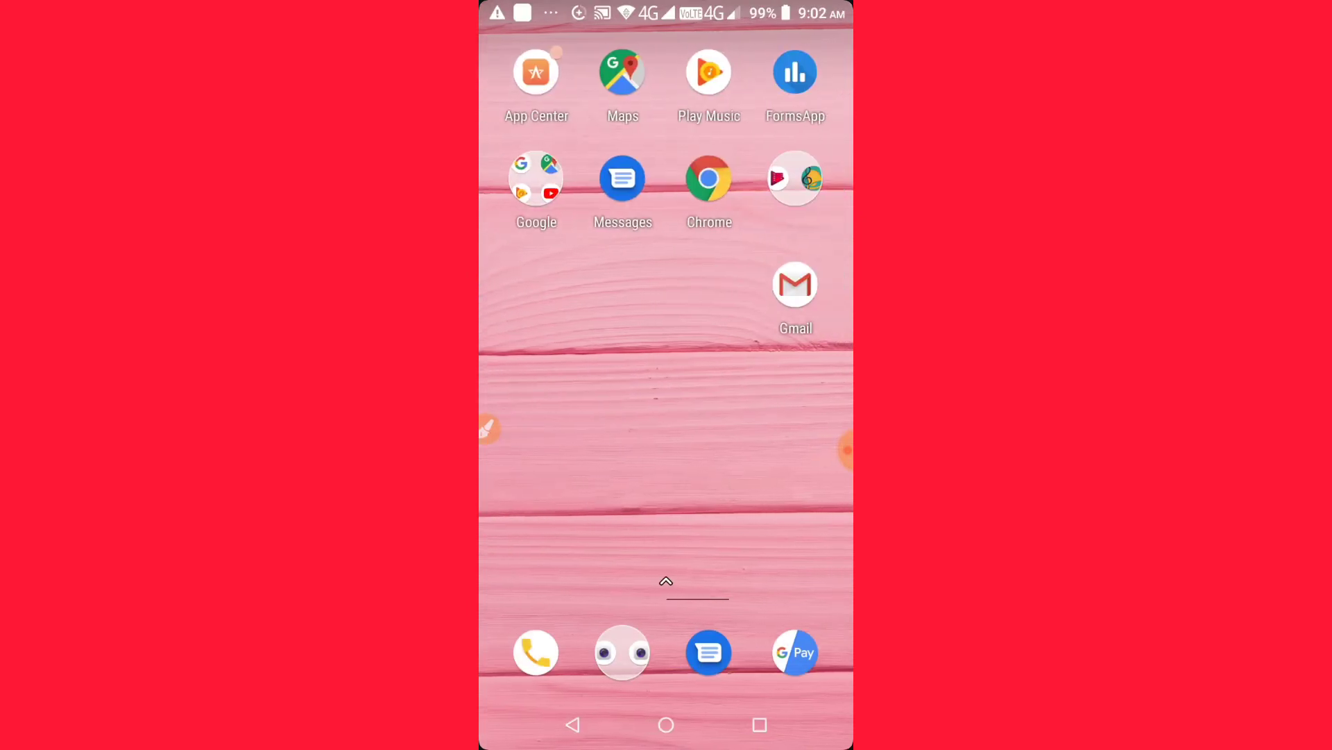
pyautogui.moveTo(770, 417); pyautogui.dragTo(562, 416)
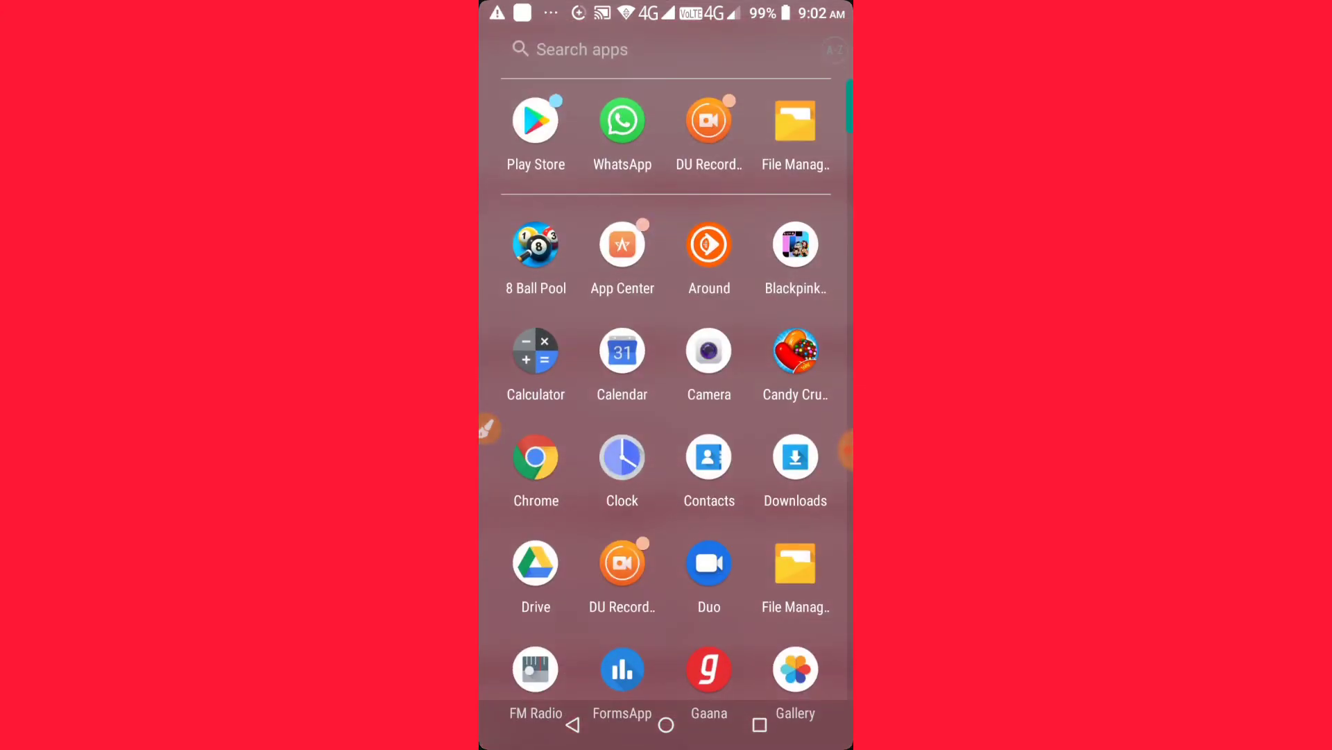
pyautogui.moveTo(795, 461); pyautogui.dragTo(796, 497)
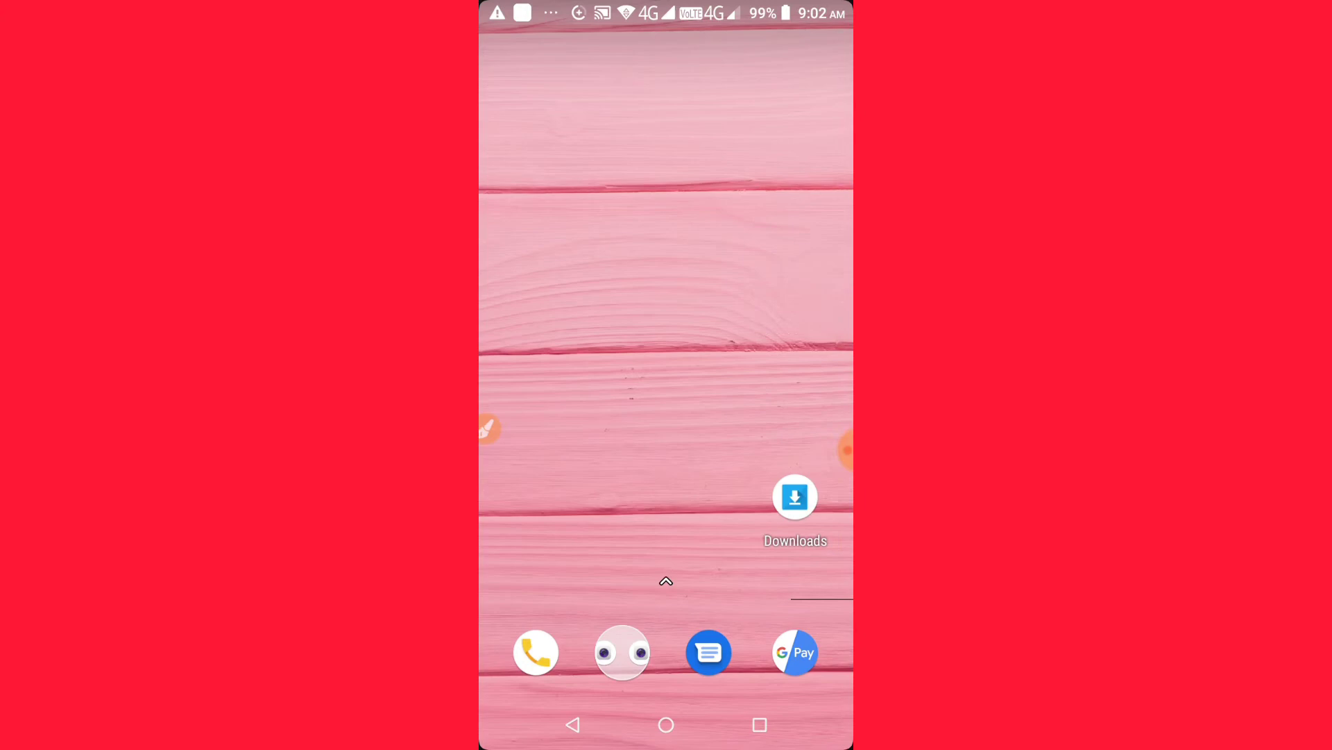
pyautogui.moveTo(666, 624); pyautogui.dragTo(666, 312)
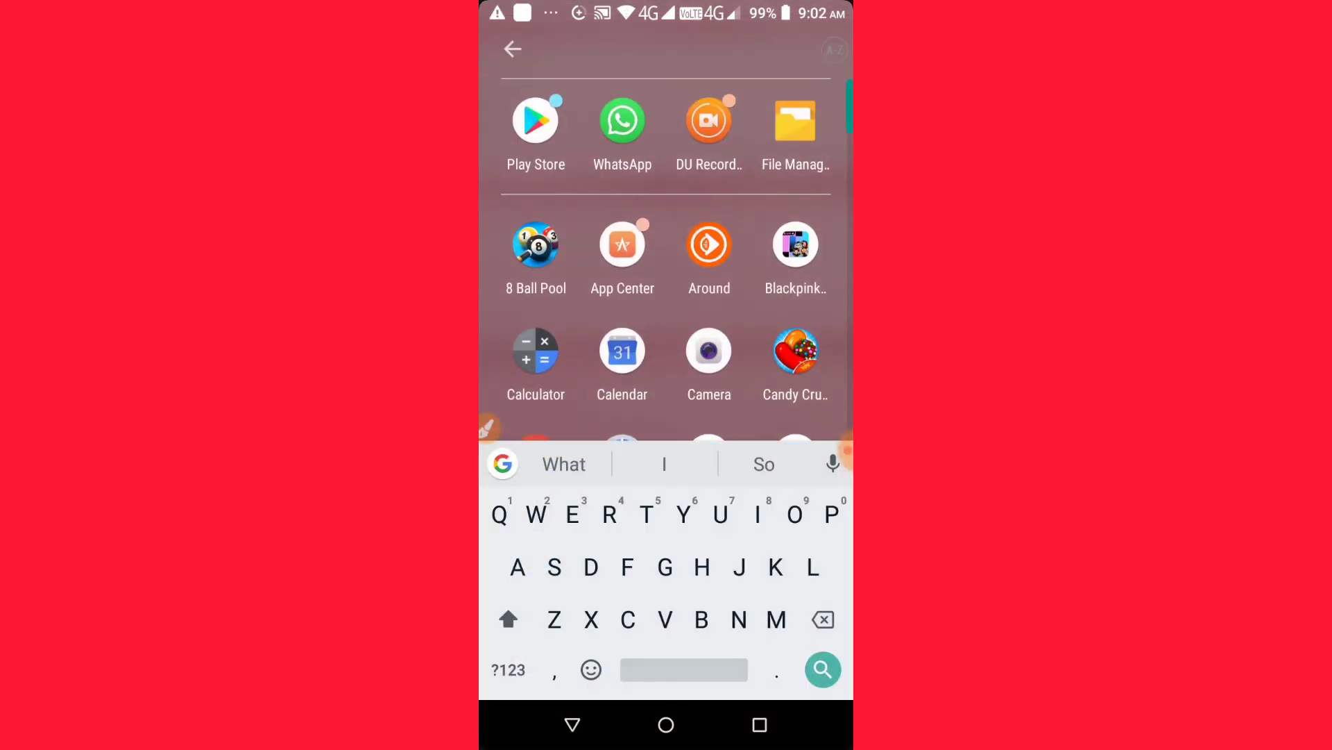
pyautogui.write('Mpl')
# Step: Launch MPL Pro from the search results and reach its mobile-number login screen without the warning
pyautogui.click(535, 120)
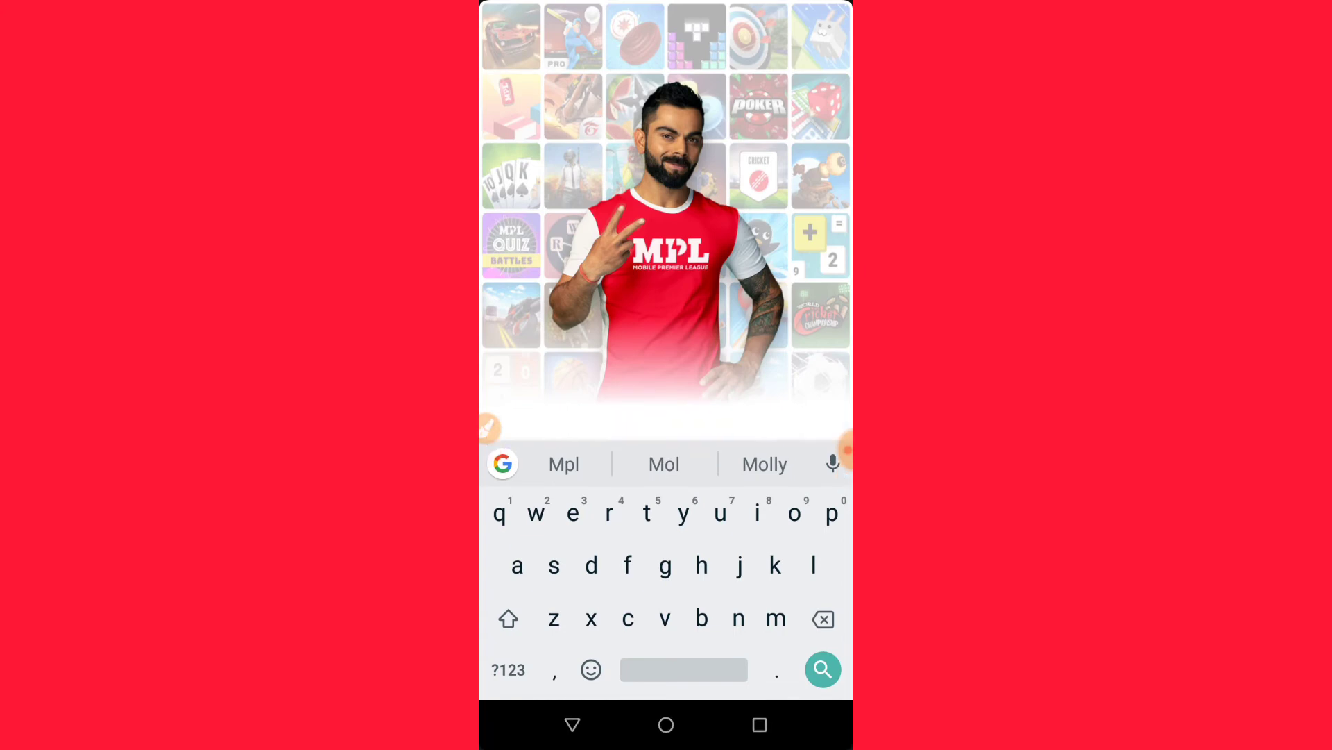
pyautogui.click(572, 723)
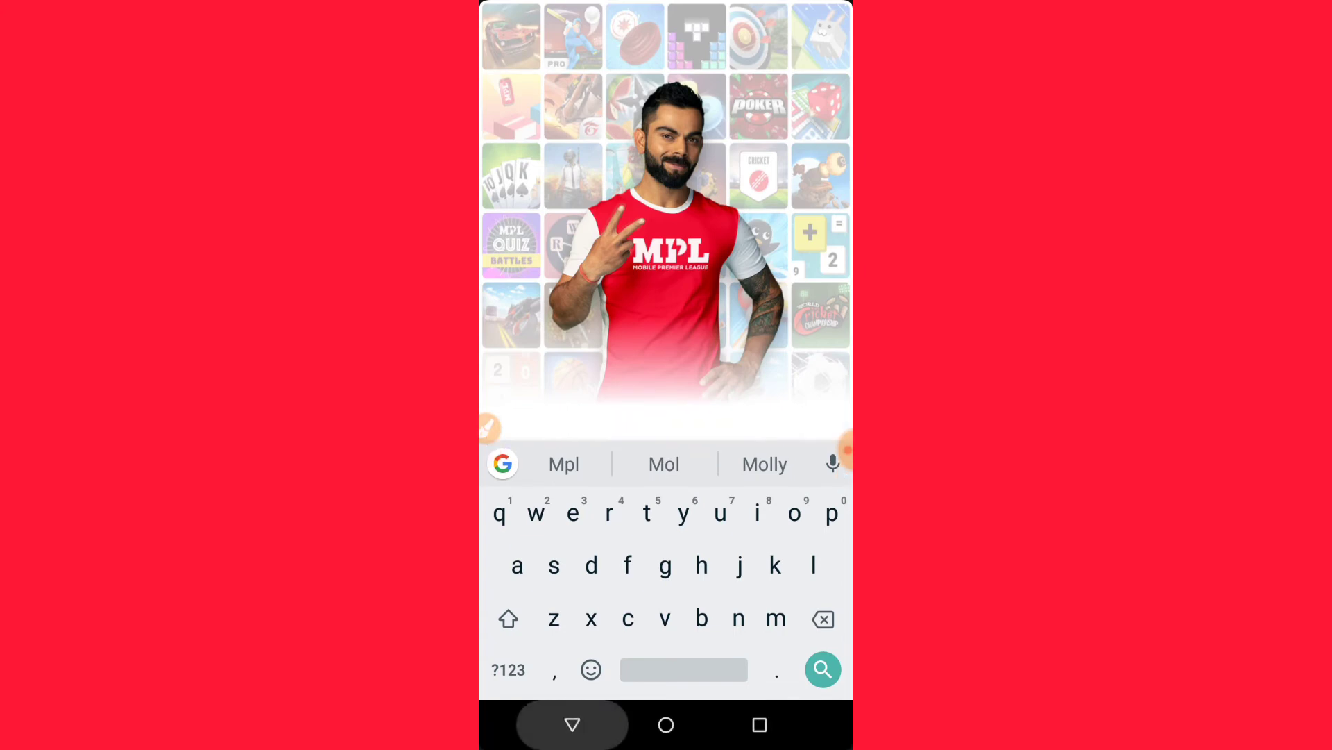
pyautogui.click(830, 449)
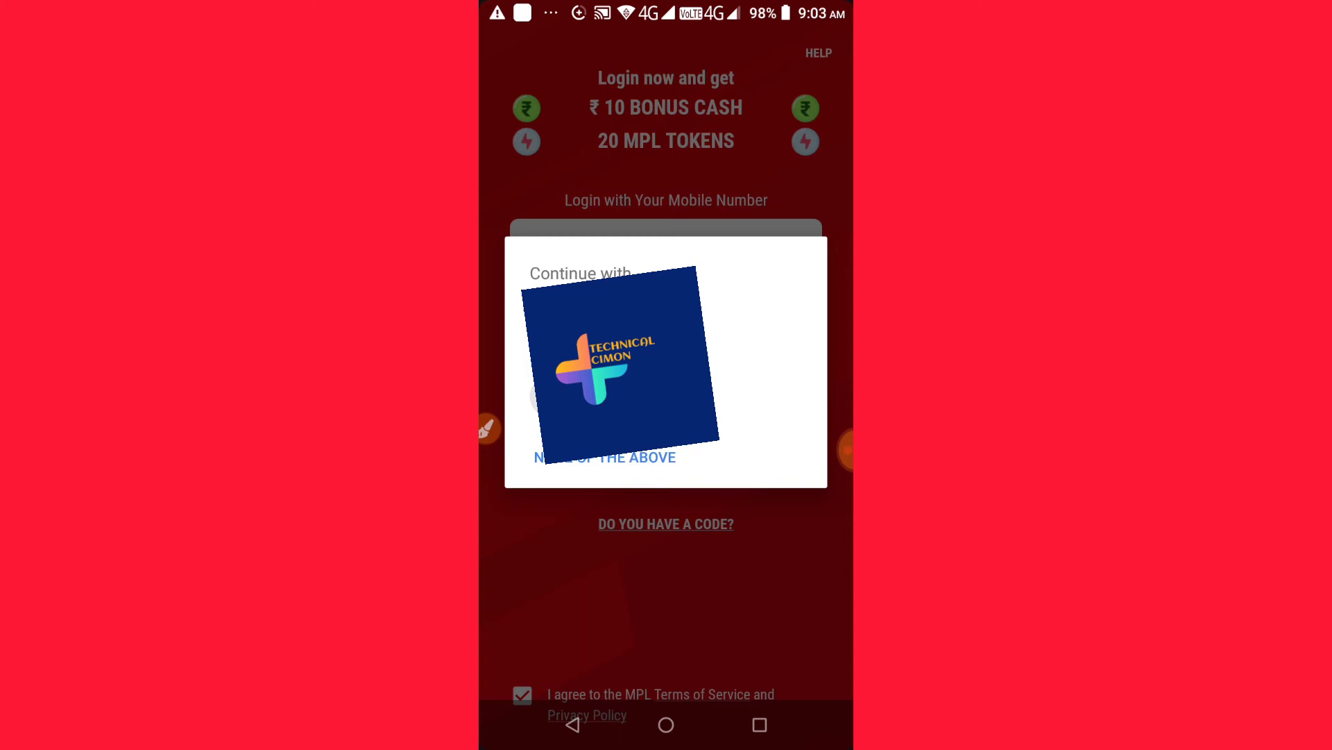
# Step: Choose NONE OF THE ABOVE, accept Important Terms, and read the OTP from notifications to log in
pyautogui.click(666, 395)
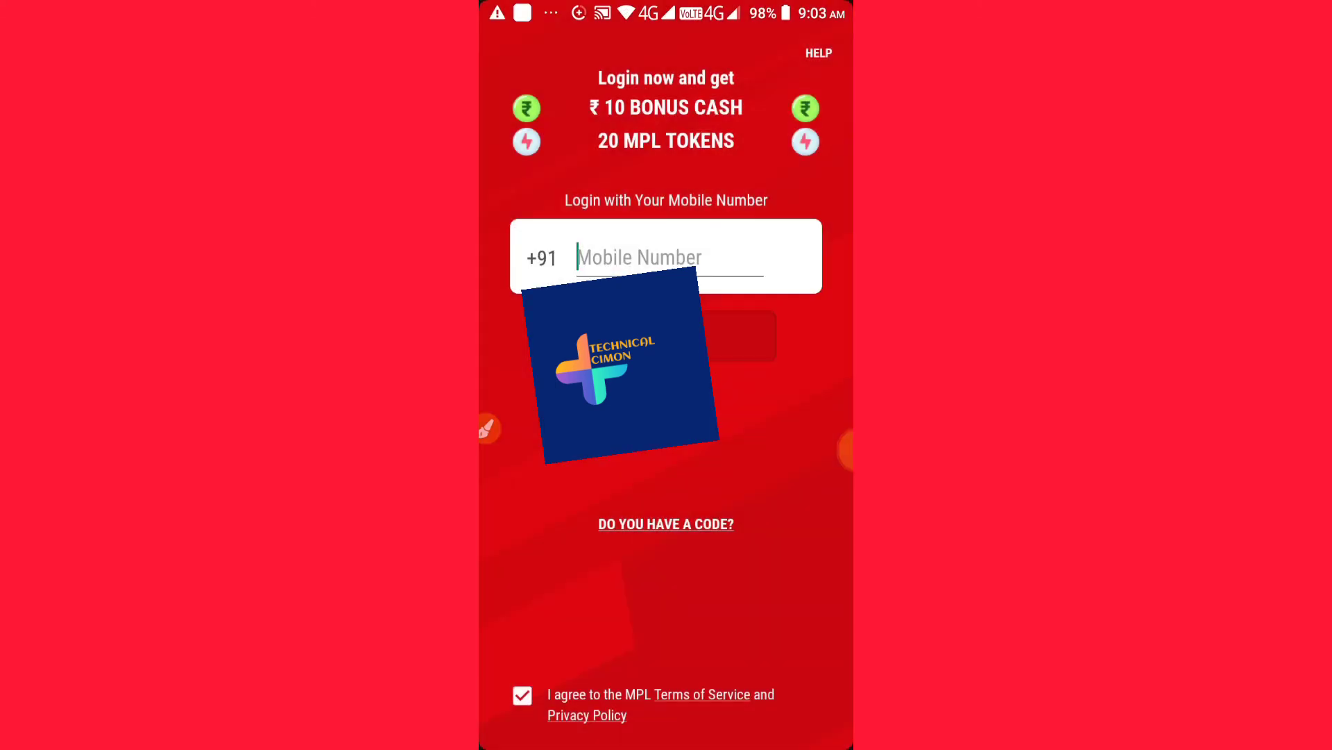
pyautogui.click(666, 439)
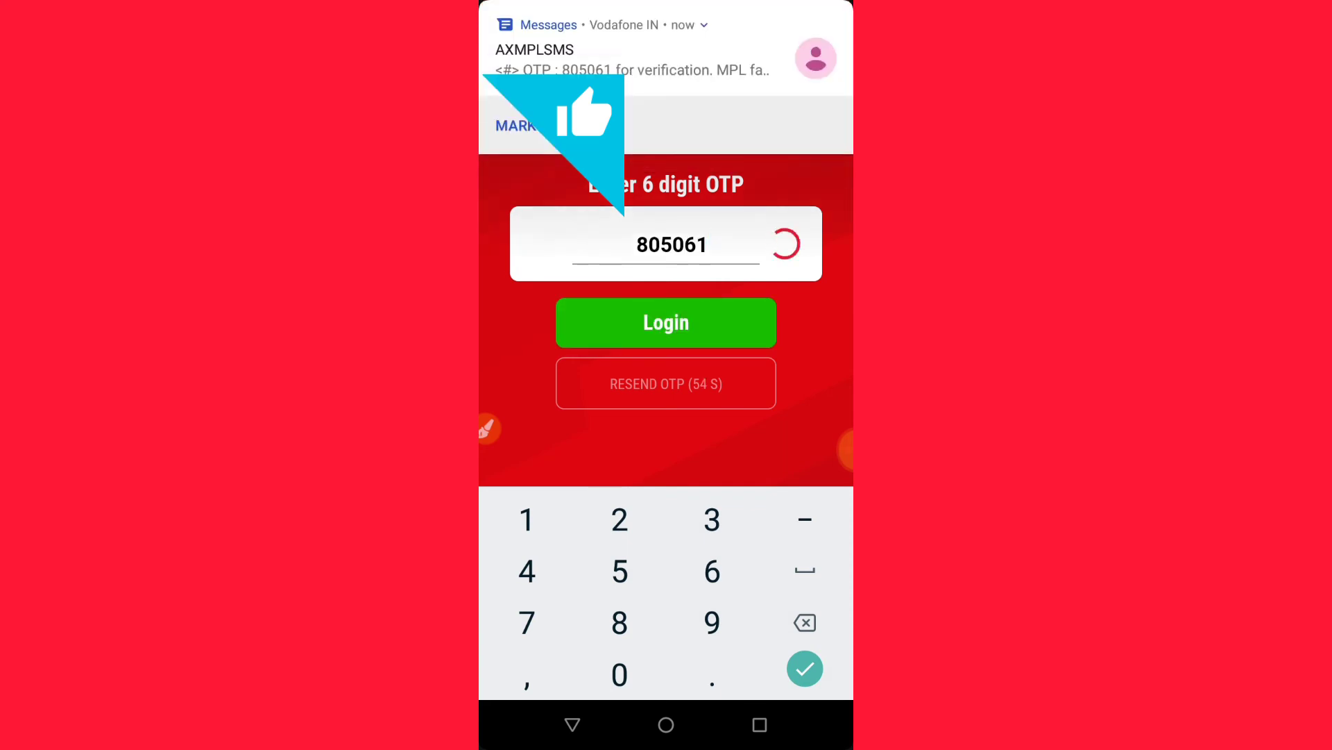
pyautogui.moveTo(667, 63); pyautogui.dragTo(666, 469)
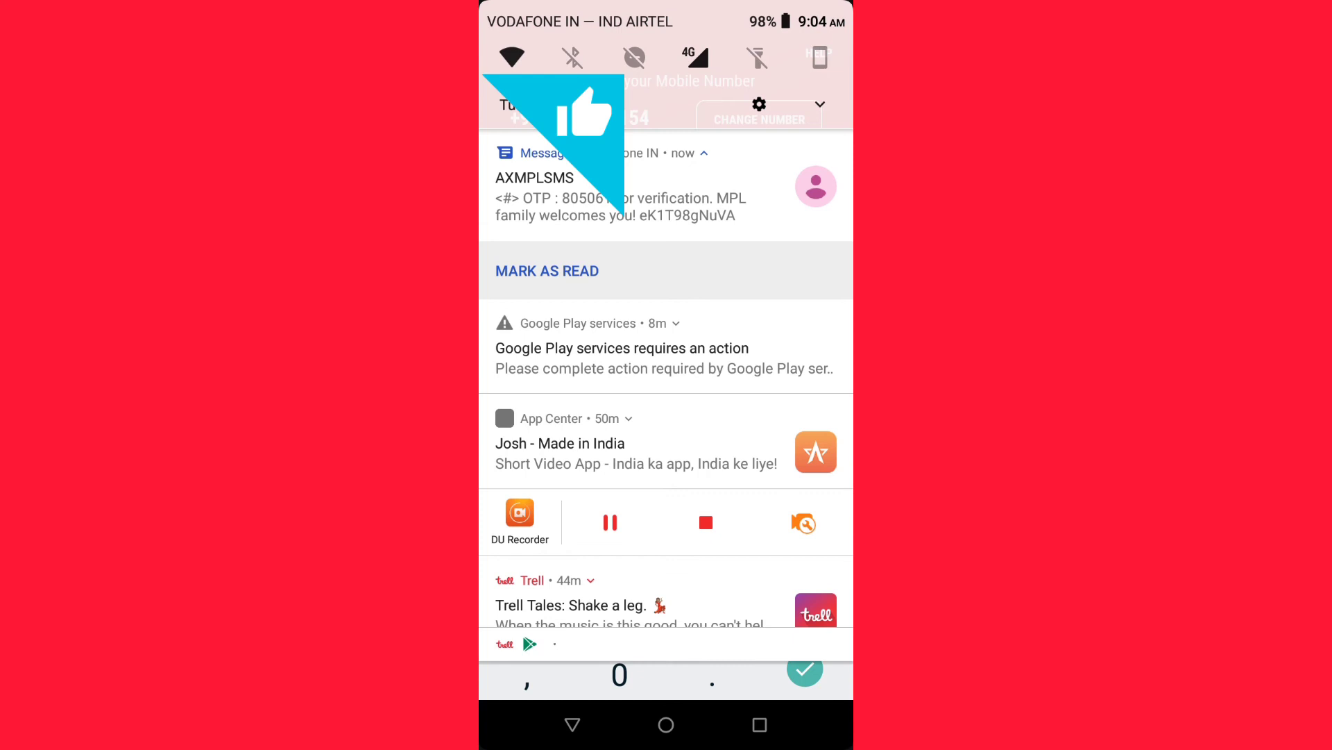
pyautogui.moveTo(667, 521); pyautogui.dragTo(667, 261)
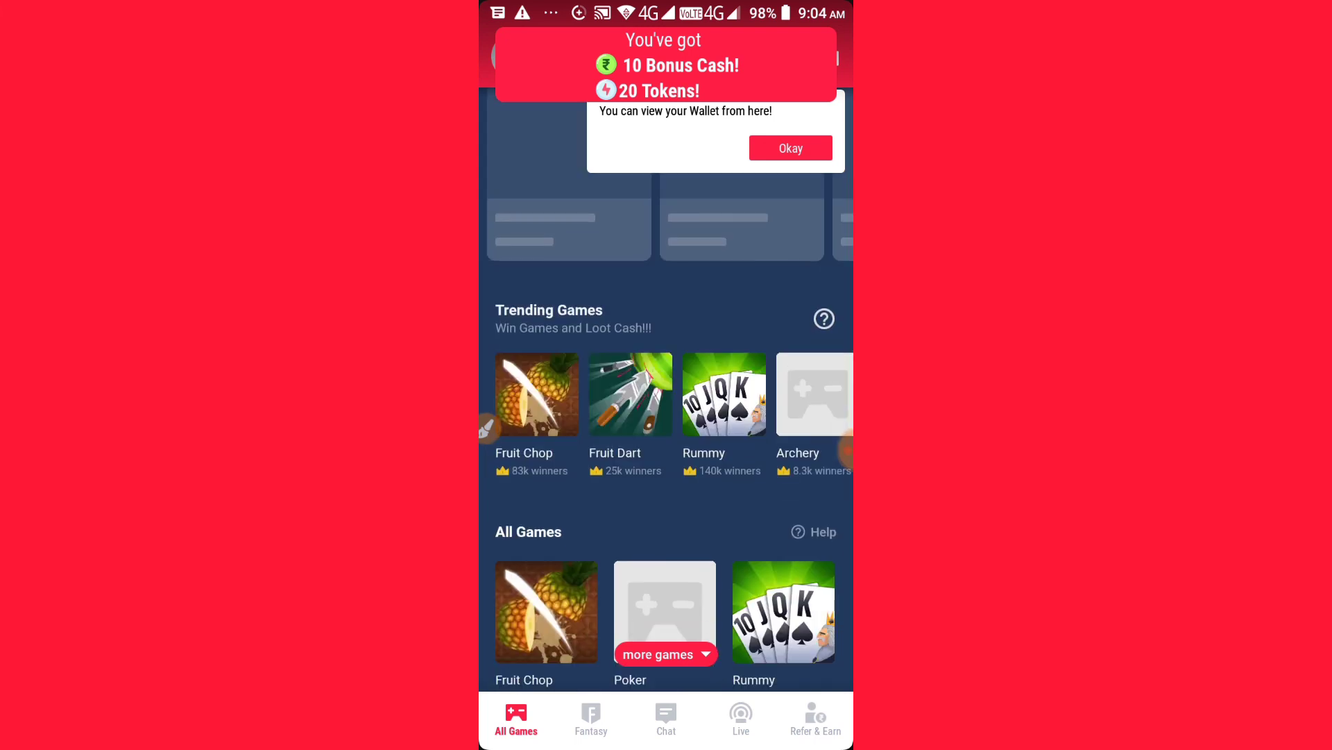
# Step: Reveal the navigation bar and go Home, leaving MPL logged in with its bonus
pyautogui.moveTo(612, 744); pyautogui.dragTo(612, 701)
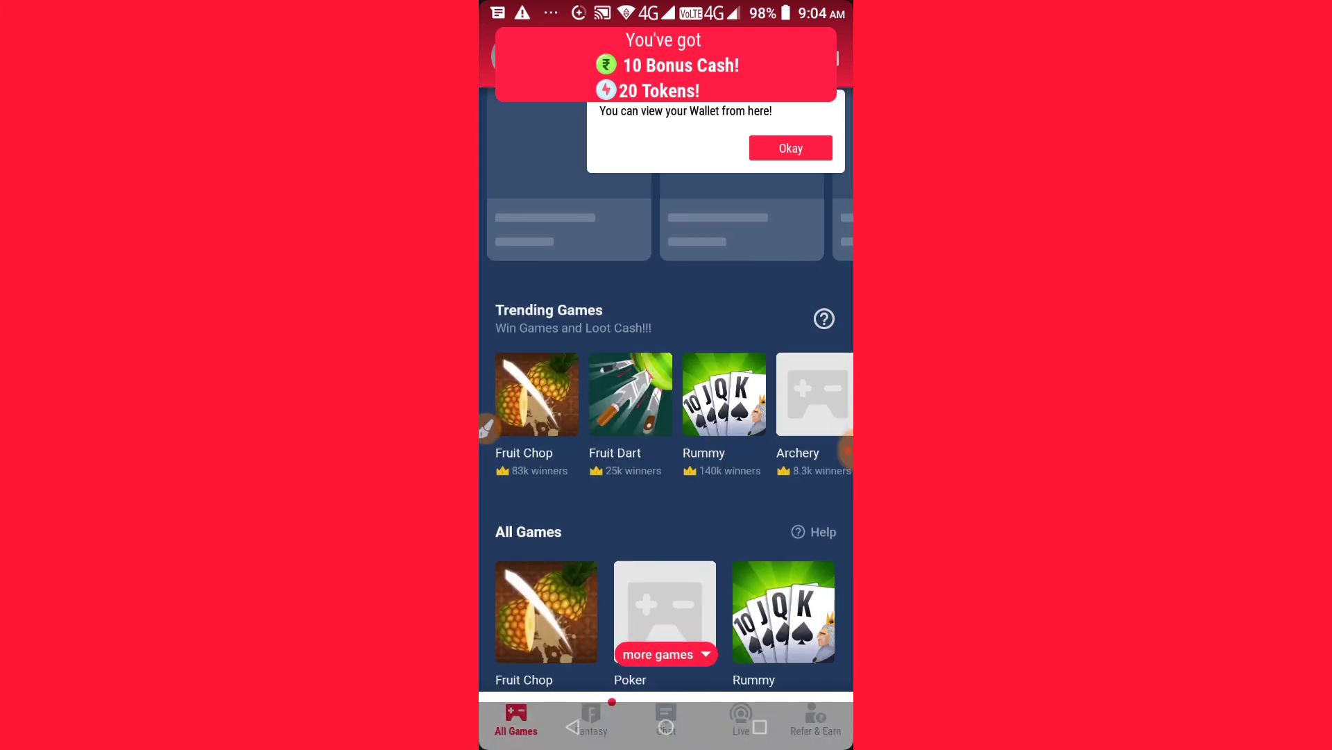
pyautogui.click(666, 725)
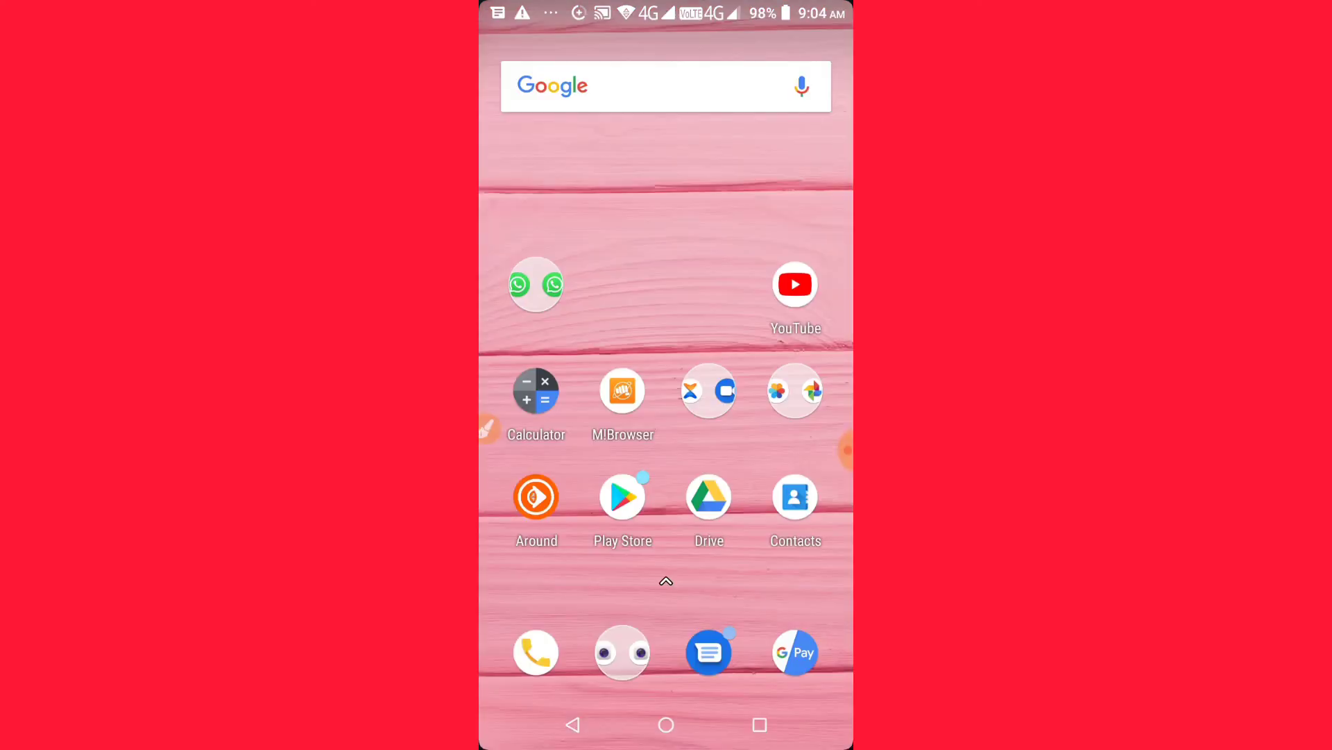